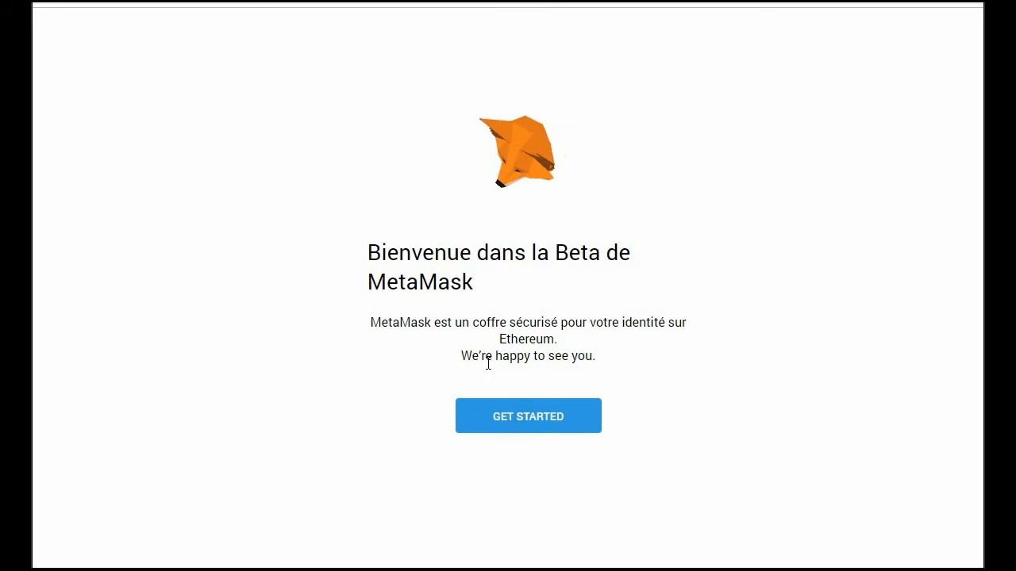
- Start setting up a new MetaMask wallet and agree to share anonymized usage data
{"action": "left_click", "coordinate": [521, 427]}
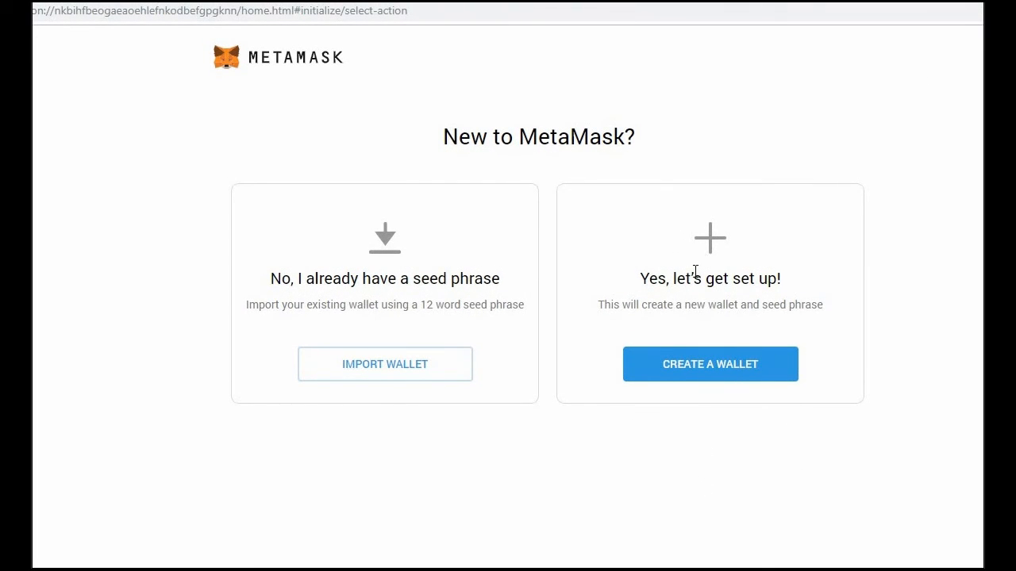
{"action": "left_click", "coordinate": [699, 374]}
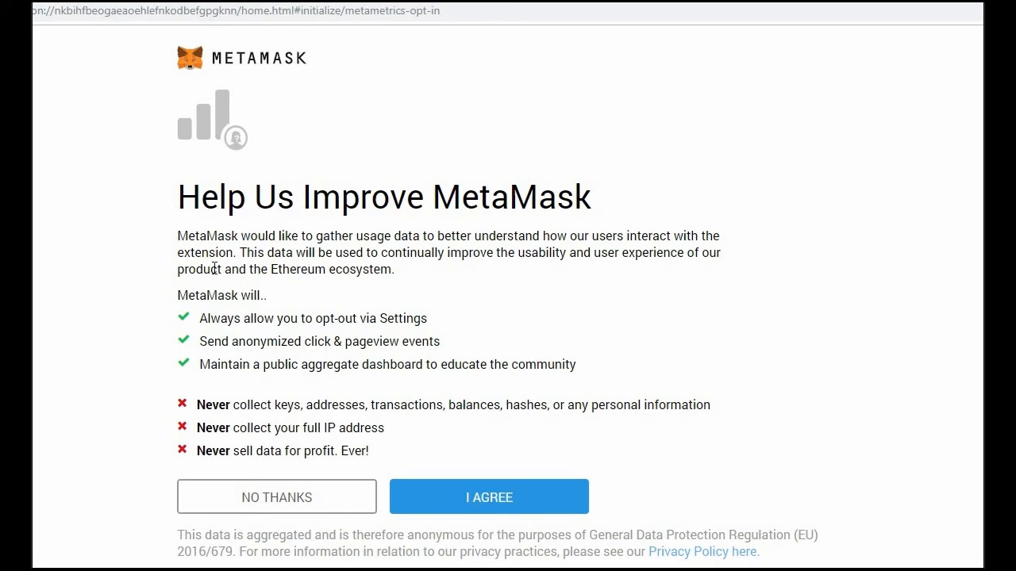
{"action": "left_click_drag", "start_coordinate": [199, 404], "coordinate": [428, 447]}
{"action": "left_click", "coordinate": [434, 447]}
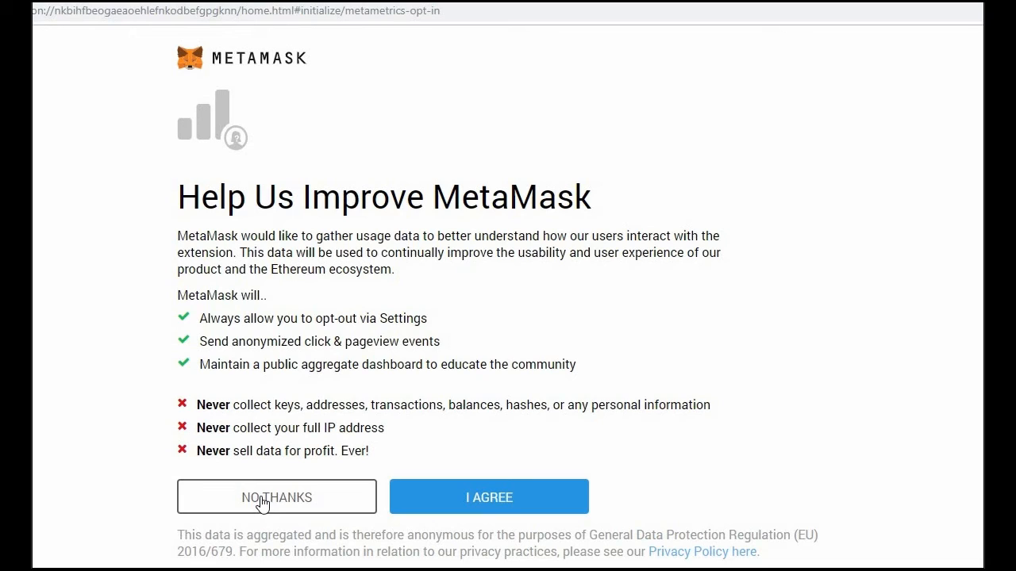
{"action": "left_click", "coordinate": [482, 507]}
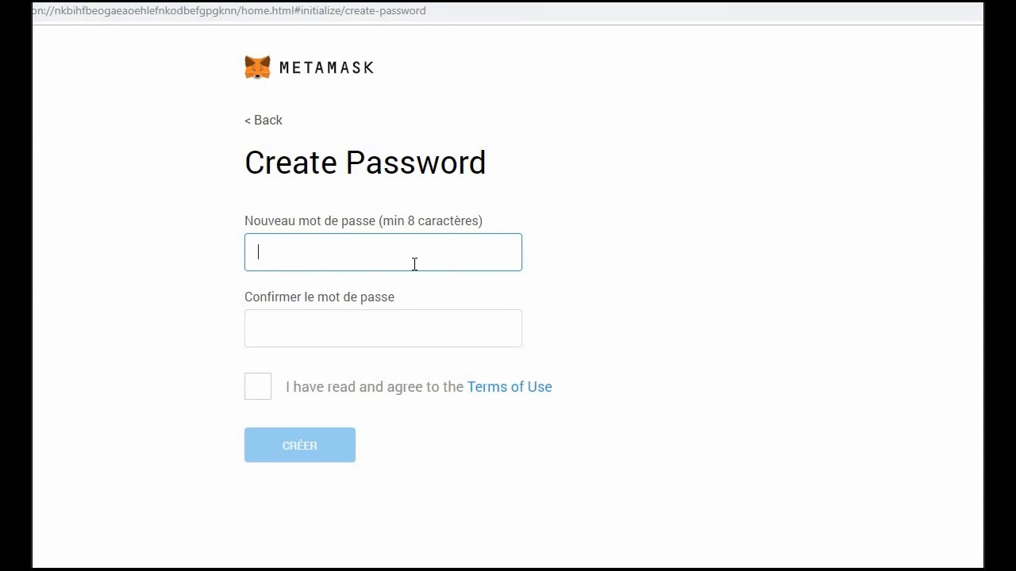
- Enter the new wallet password, repeat it as confirmation, and accept the Terms of Use
{"action": "type", "text": "•"}
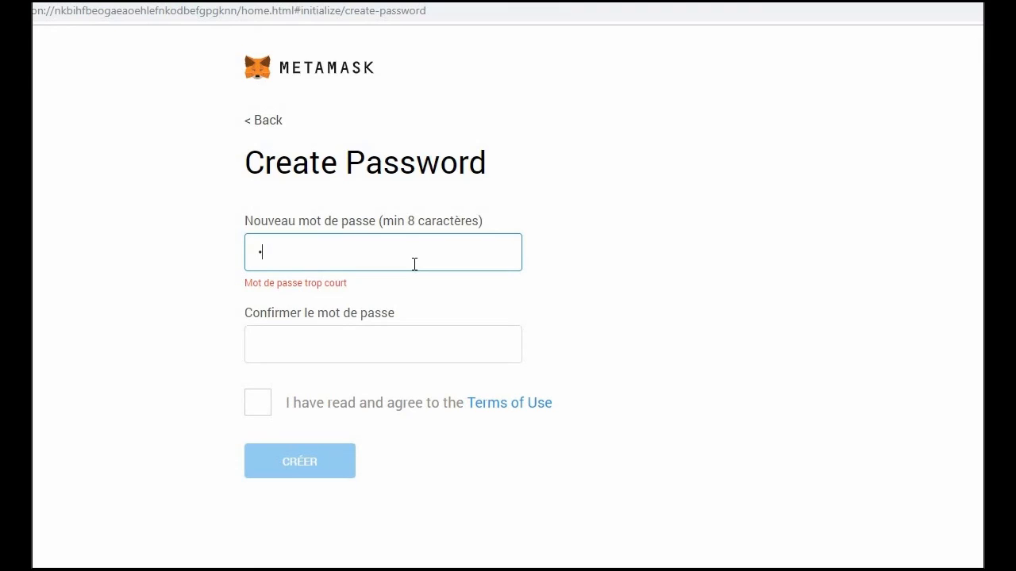
{"action": "type", "text": "•••••••••"}
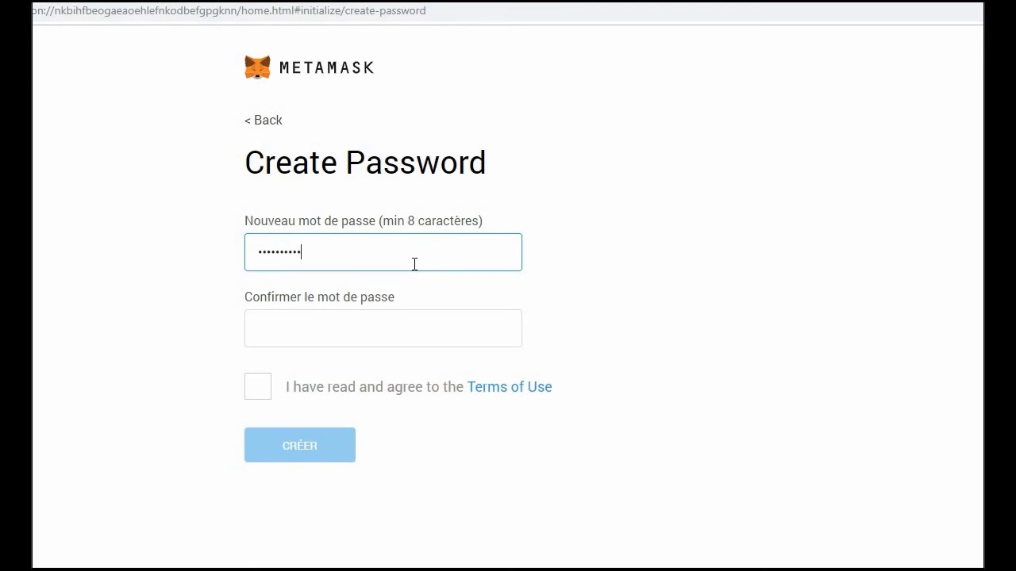
{"action": "type", "text": "••••••••"}
{"action": "left_click", "coordinate": [392, 329]}
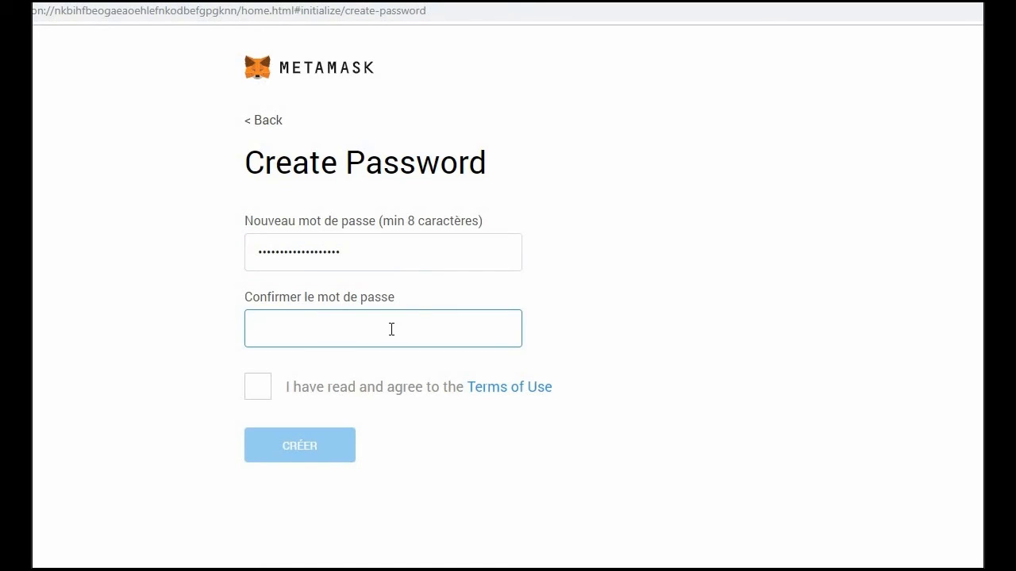
{"action": "type", "text": "••••••••••"}
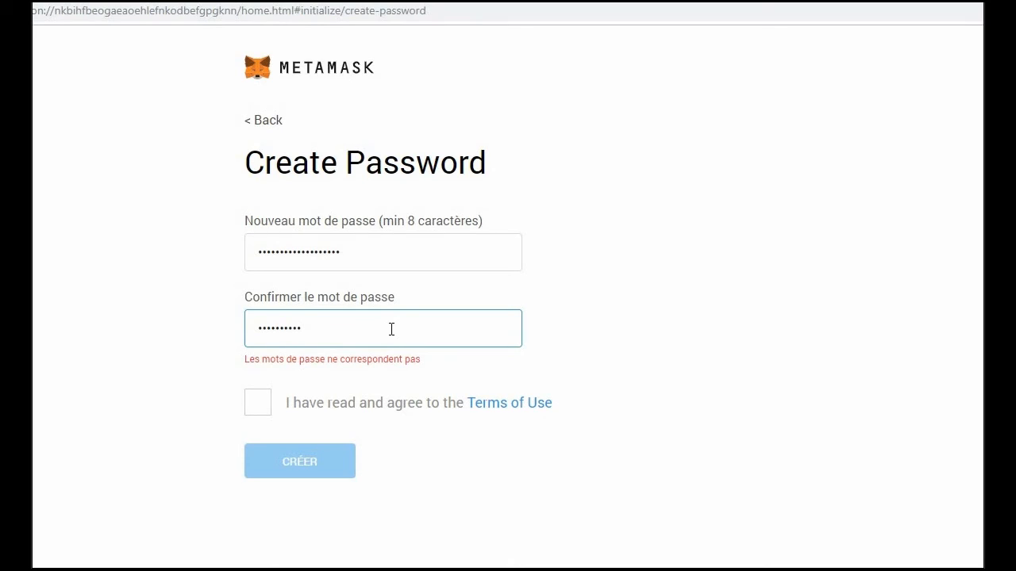
{"action": "type", "text": "••••••••"}
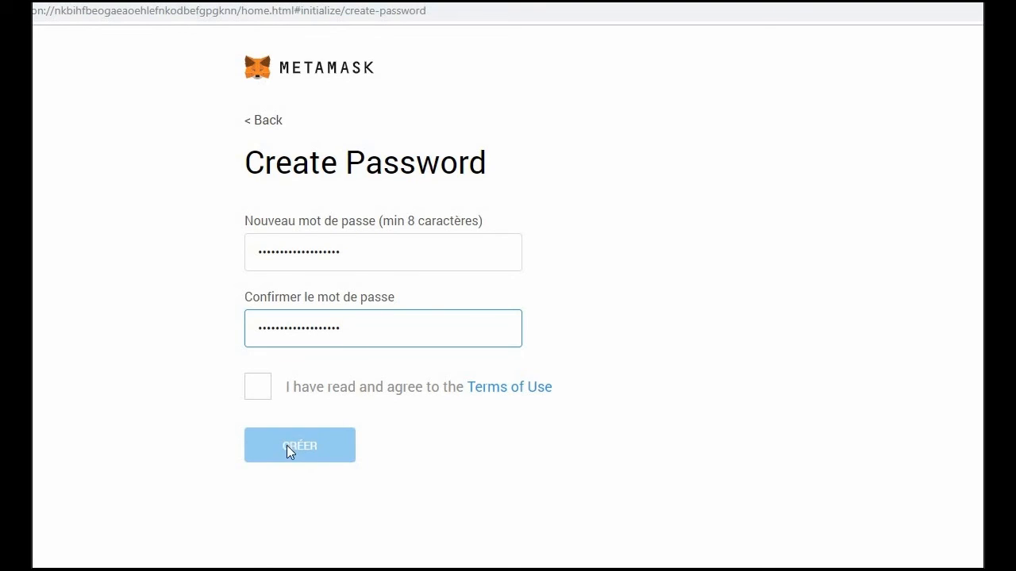
{"action": "left_click", "coordinate": [258, 390]}
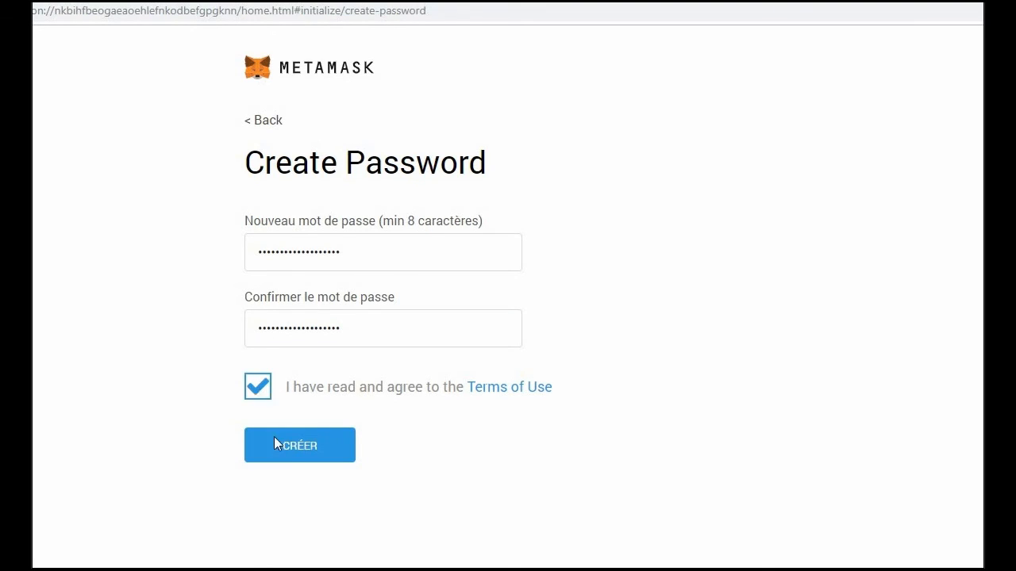
- Try an extra character in the password confirmation and remove it again
{"action": "left_click", "coordinate": [368, 334]}
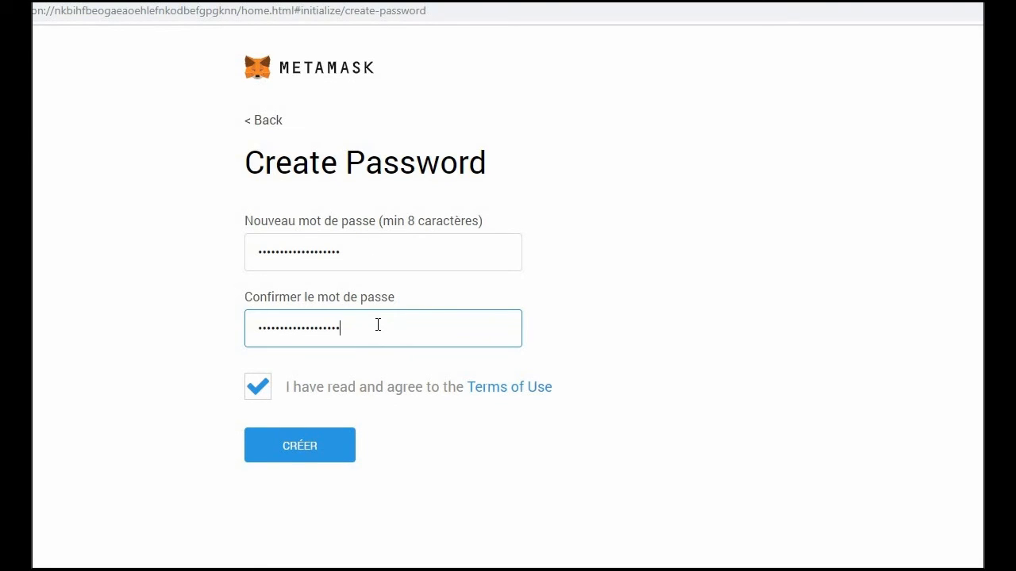
{"action": "type", "text": "•"}
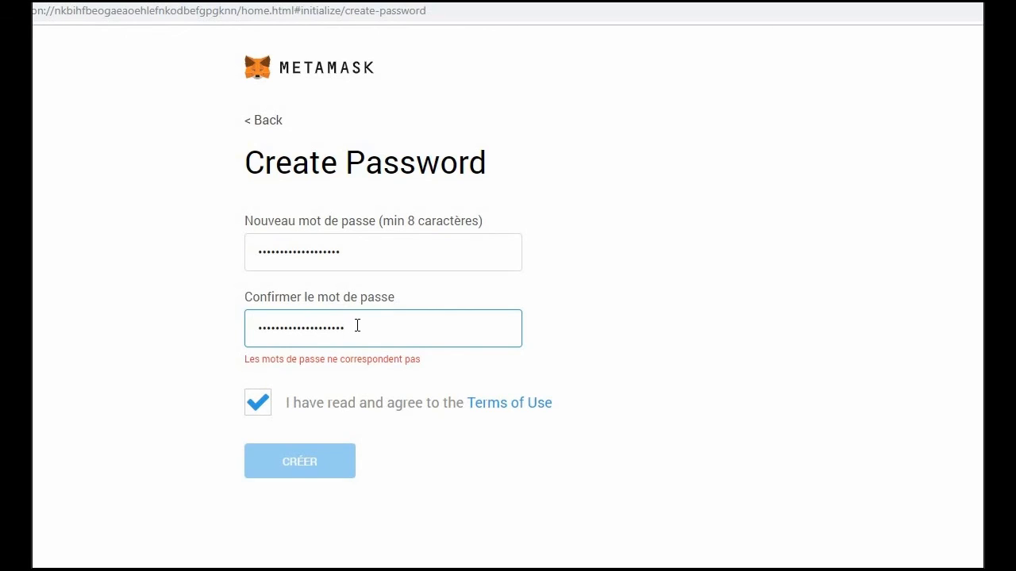
{"action": "key", "text": "BackSpace"}
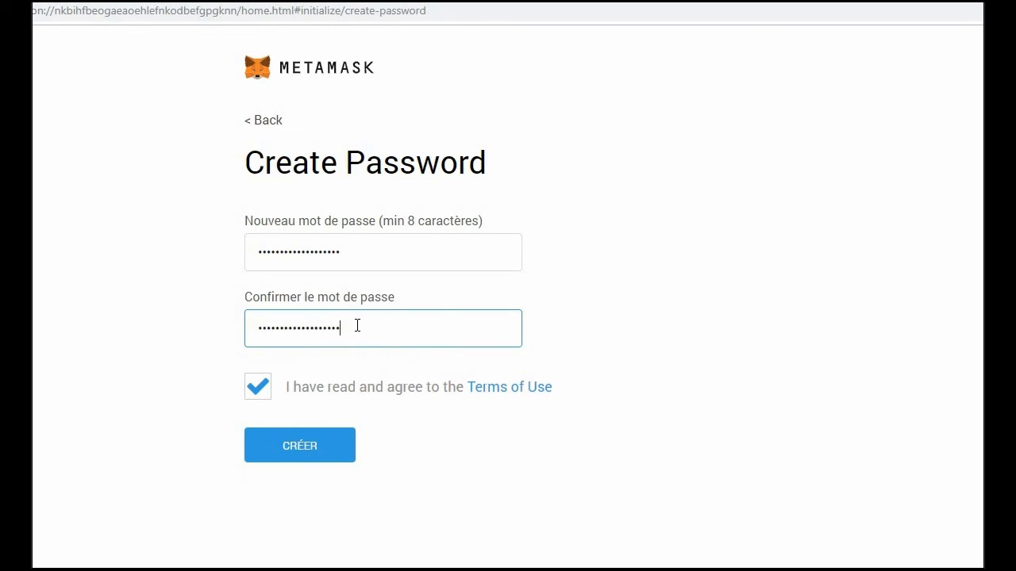
- Create the wallet with the entered password and reveal the secret backup phrase
{"action": "left_click", "coordinate": [306, 454]}
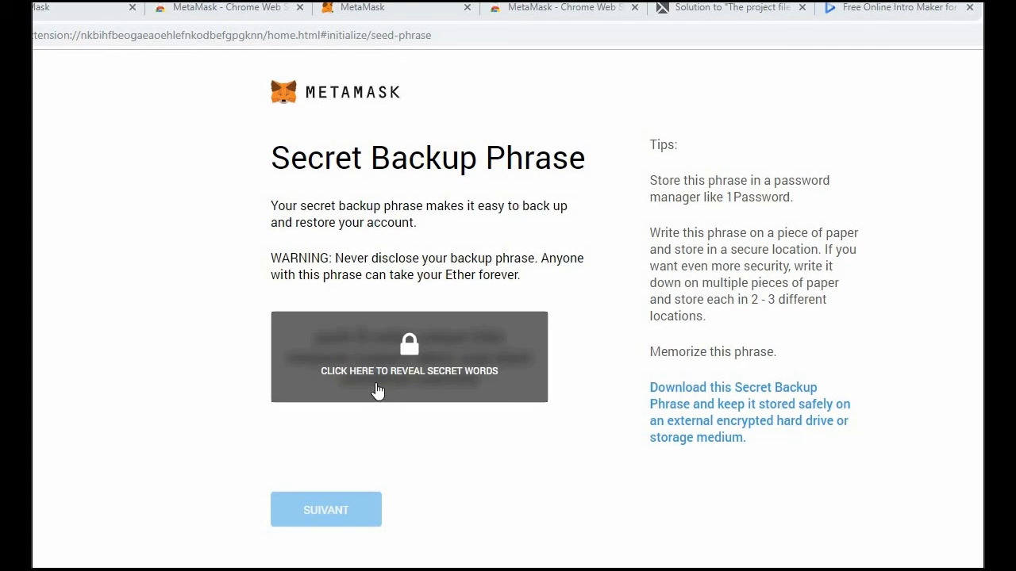
{"action": "left_click", "coordinate": [437, 385]}
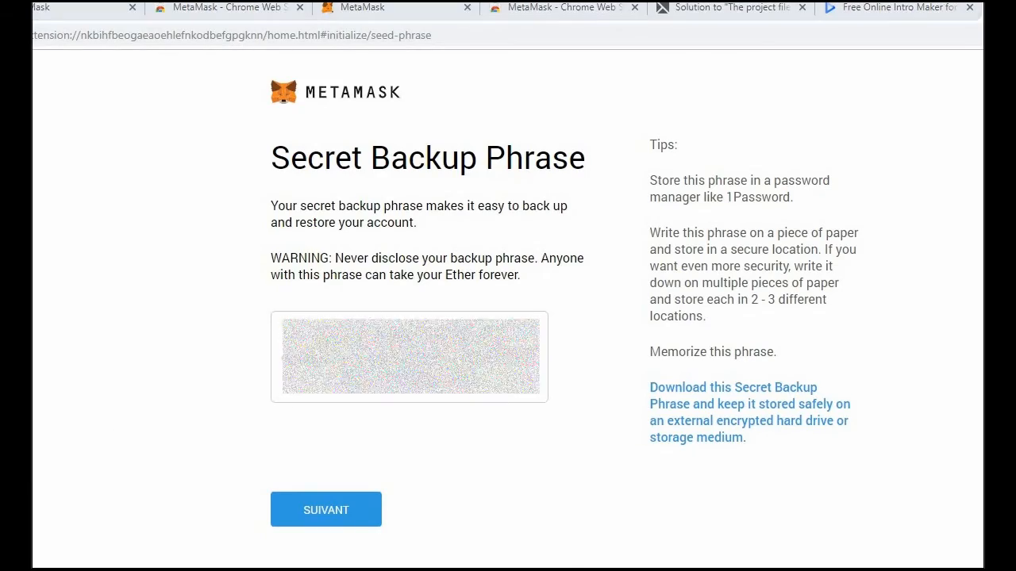
- Open a blank Notepad document and move its window away from the secret backup phrase
{"action": "key", "text": "super"}
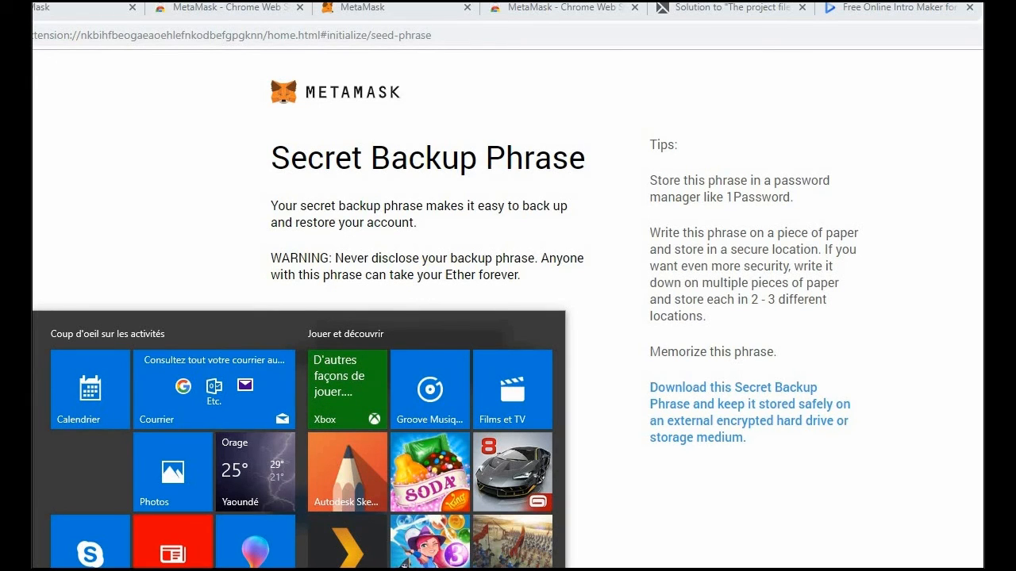
{"action": "key", "text": "Escape"}
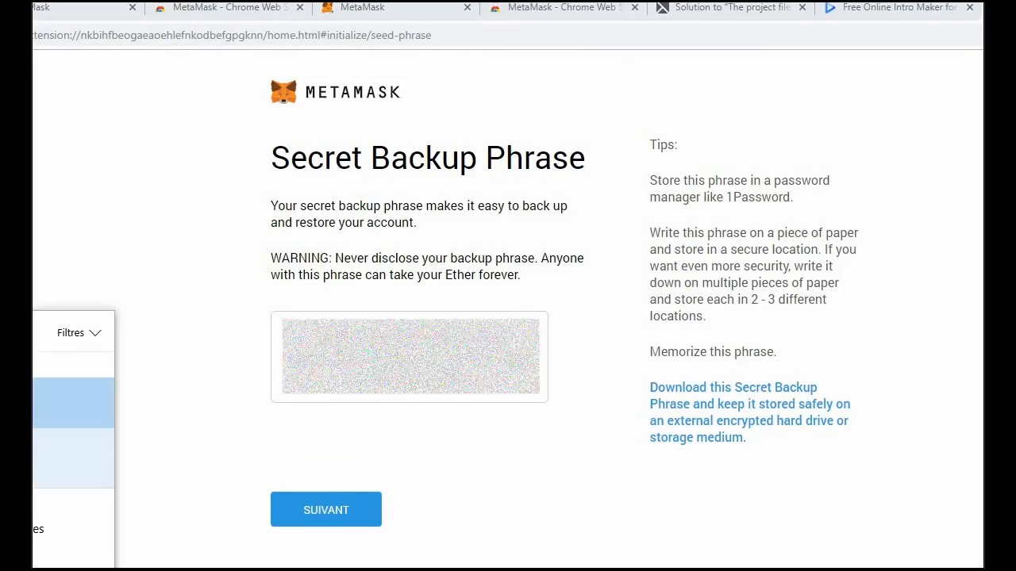
{"action": "key", "text": "Return"}
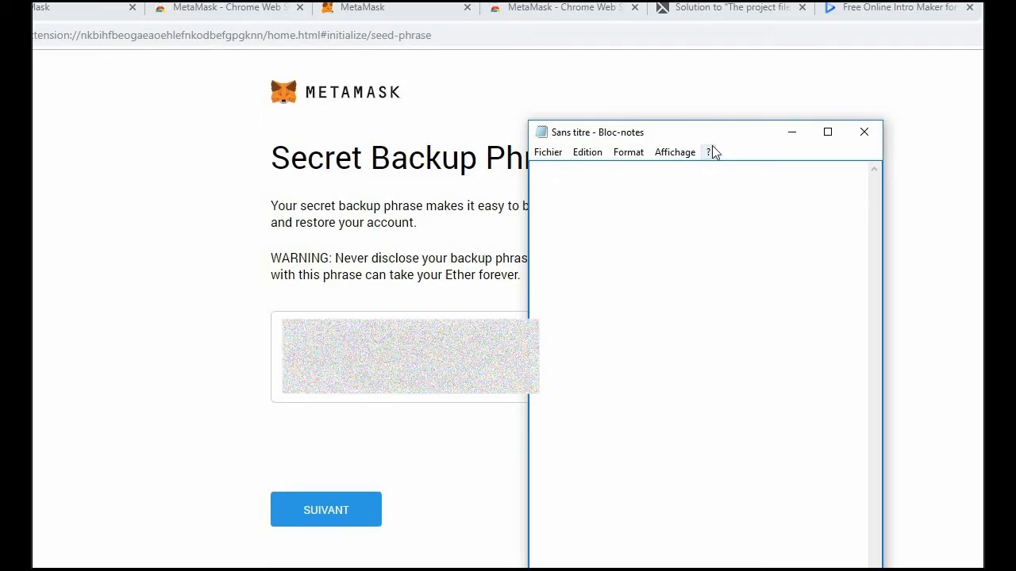
{"action": "left_click_drag", "start_coordinate": [738, 137], "coordinate": [983, 119]}
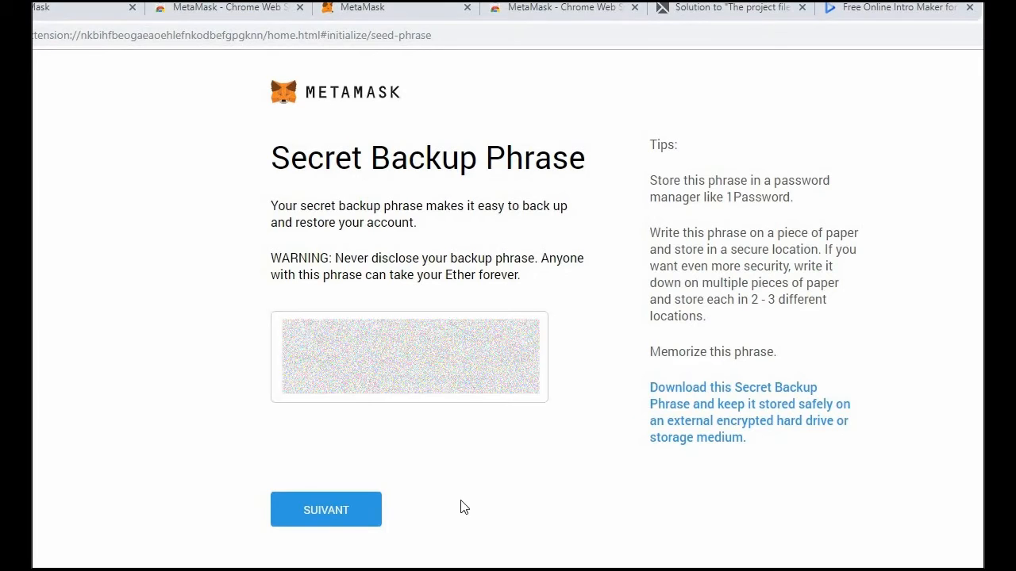
- Continue to the page for confirming the secret backup phrase, keeping the browser window maximized
{"action": "left_click", "coordinate": [329, 512]}
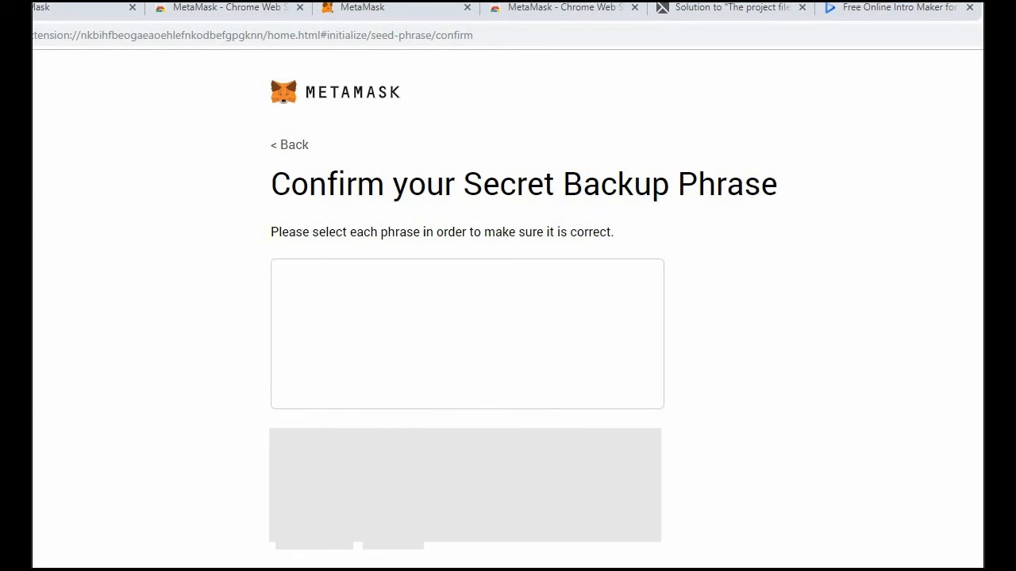
{"action": "key", "text": "super+Left"}
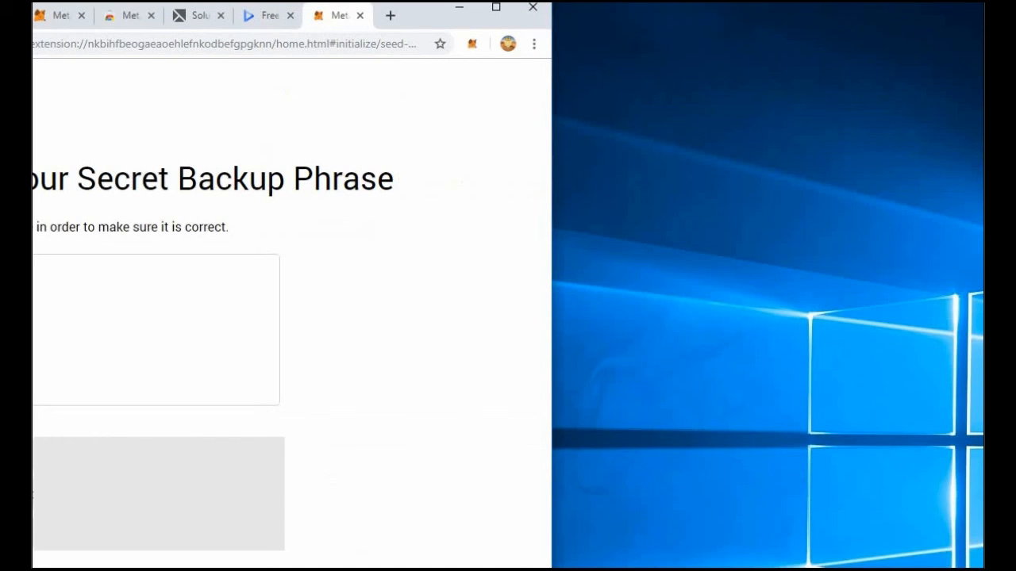
{"action": "key", "text": "super+Up"}
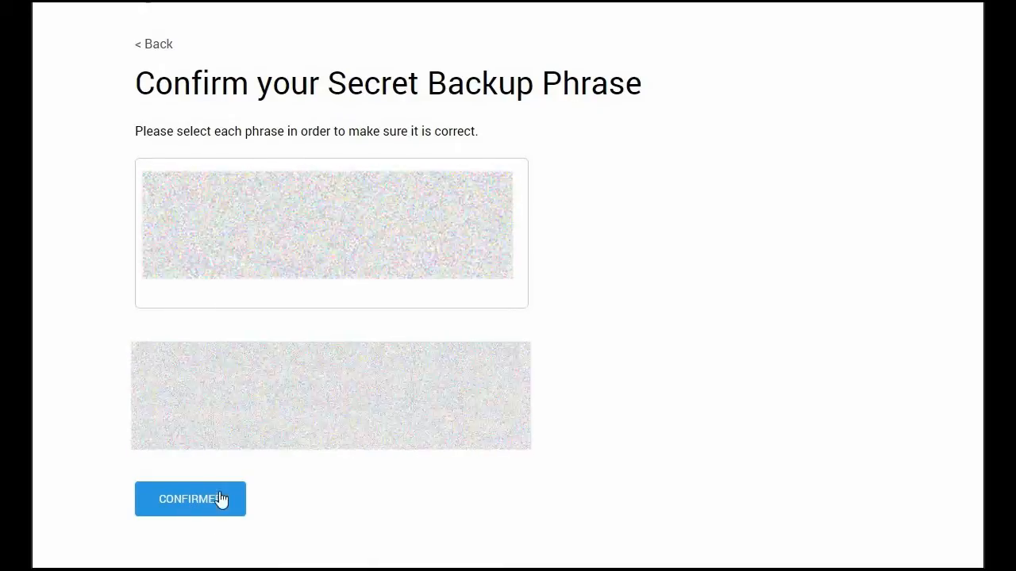
- Deselect the chosen words in the backup phrase confirmation
{"action": "left_click", "coordinate": [214, 431]}
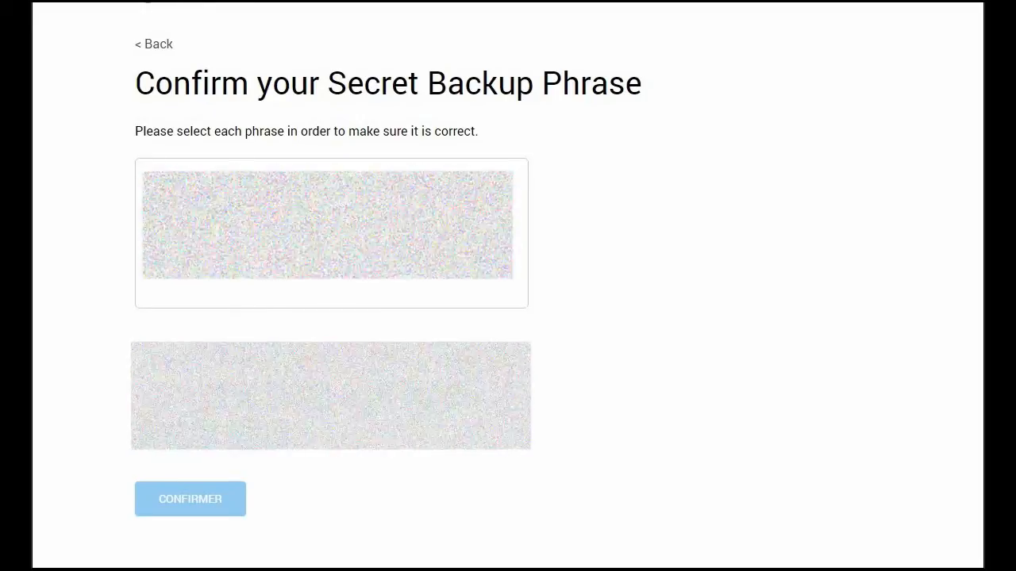
{"action": "left_click", "coordinate": [331, 396]}
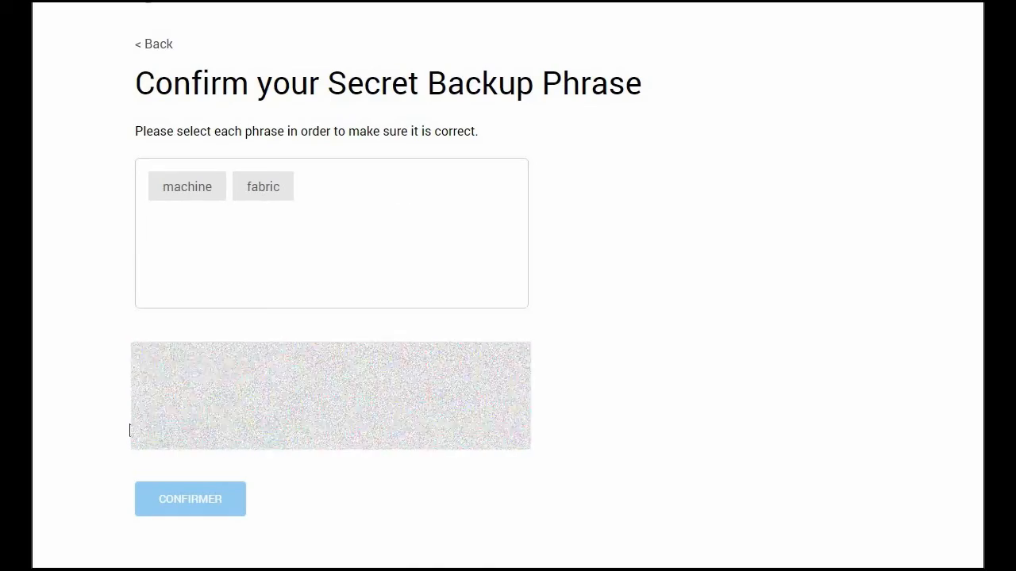
{"action": "left_click", "coordinate": [293, 401]}
{"action": "left_click", "coordinate": [271, 439]}
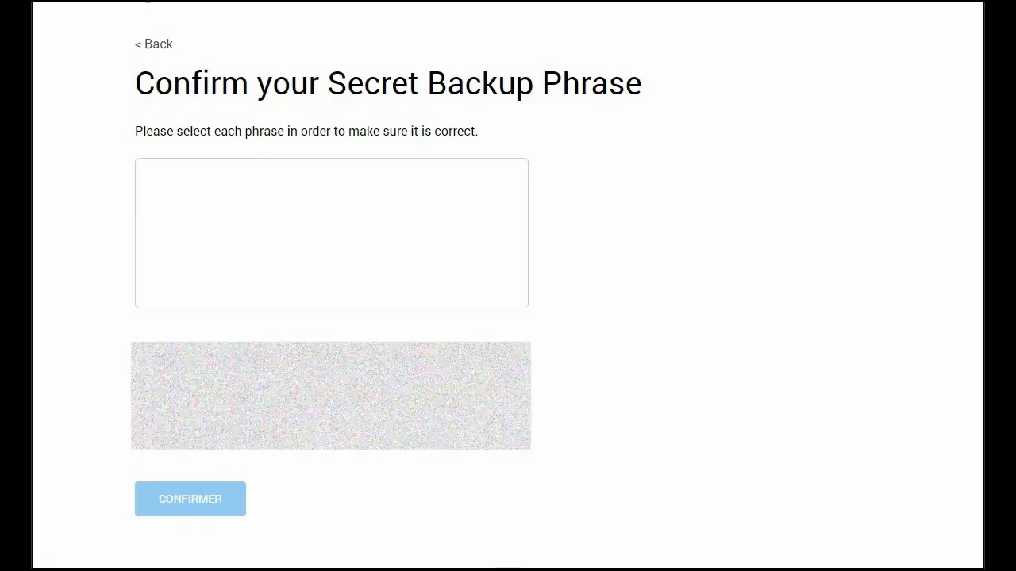
- Select the secret backup phrase words in their correct order, confirm the phrase, and finish the wallet setup
{"action": "left_click", "coordinate": [331, 396]}
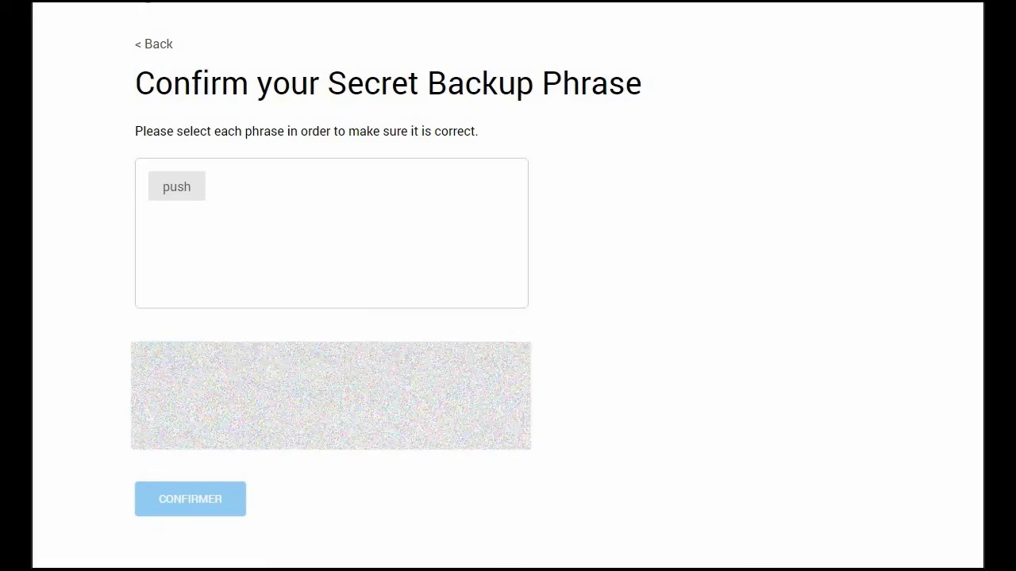
{"action": "left_click", "coordinate": [331, 396]}
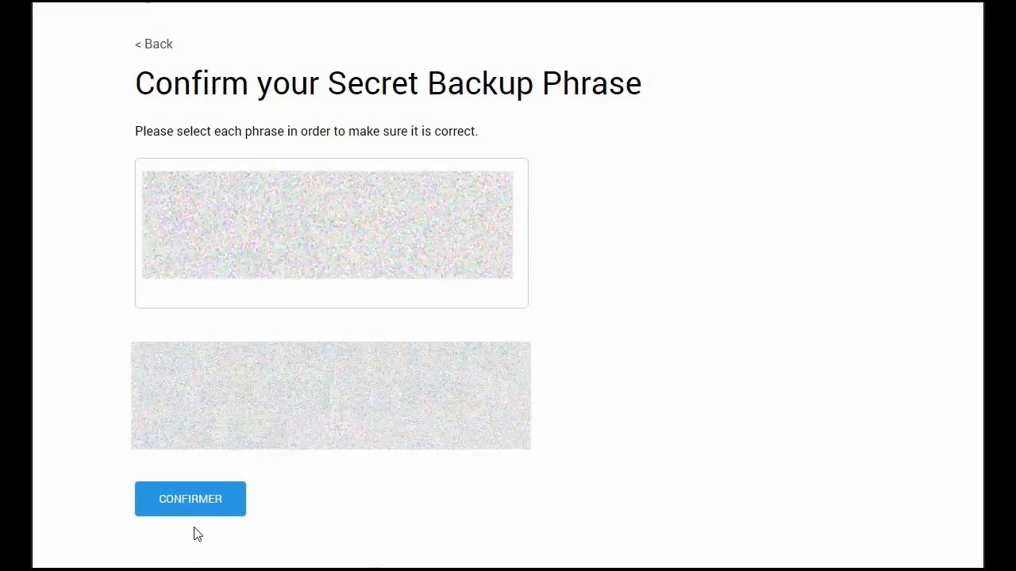
{"action": "left_click", "coordinate": [191, 506]}
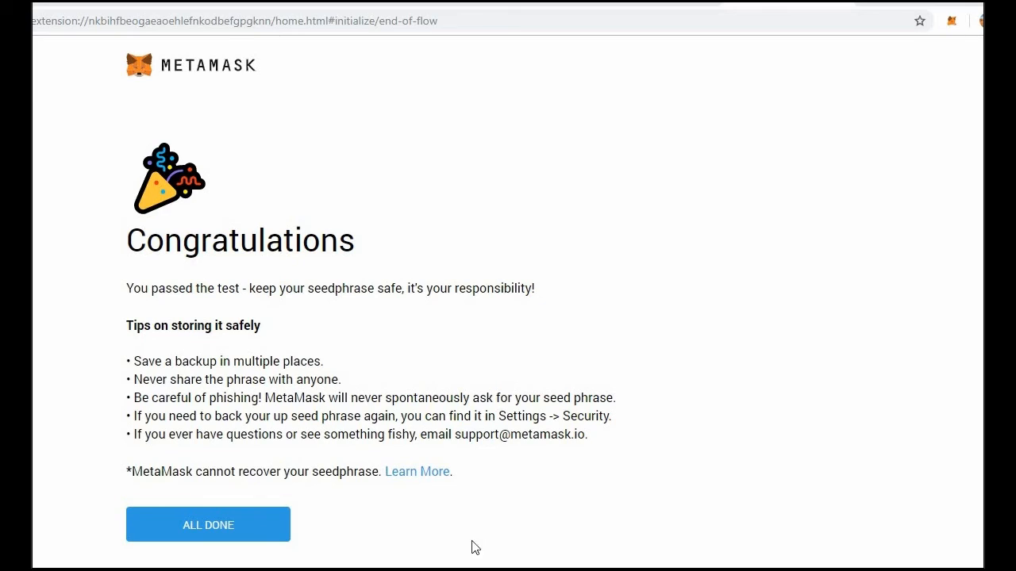
{"action": "left_click", "coordinate": [220, 536]}
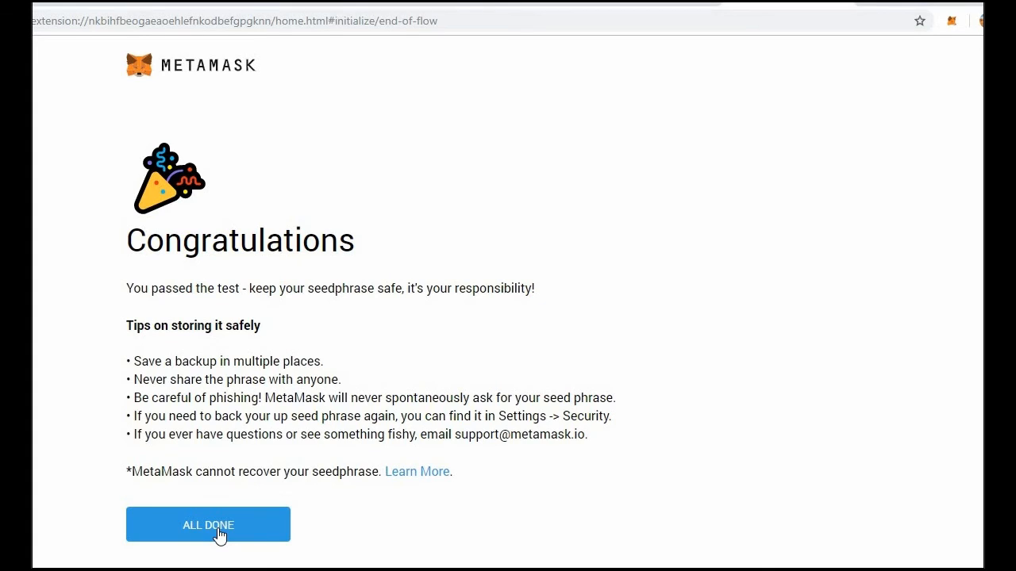